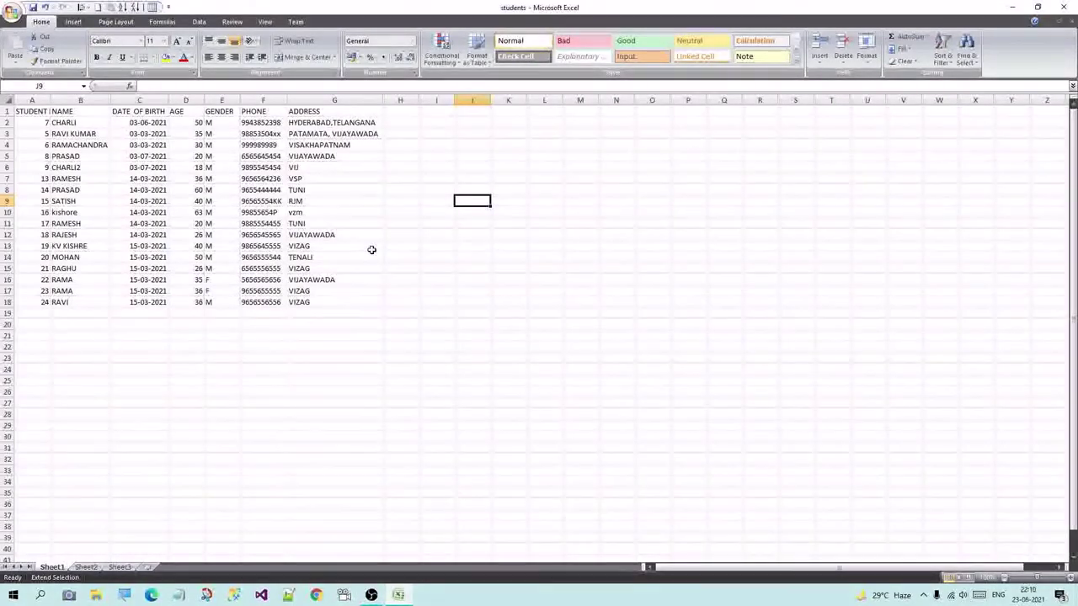
- Select the student records from row 9 down to row 19, then clear the selection
click(209, 345)
click(160, 370)
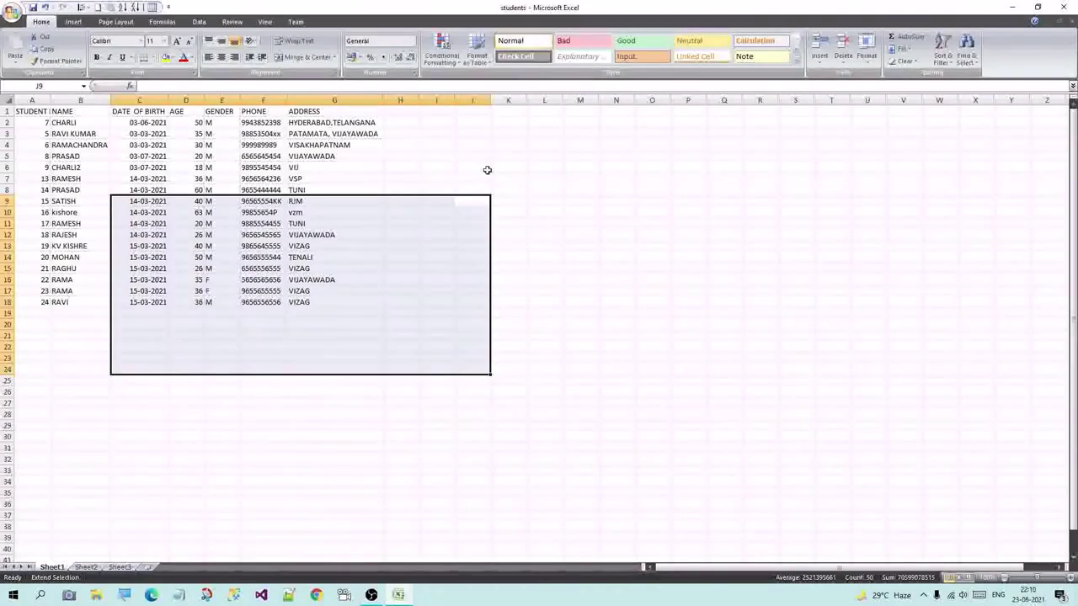
click(439, 165)
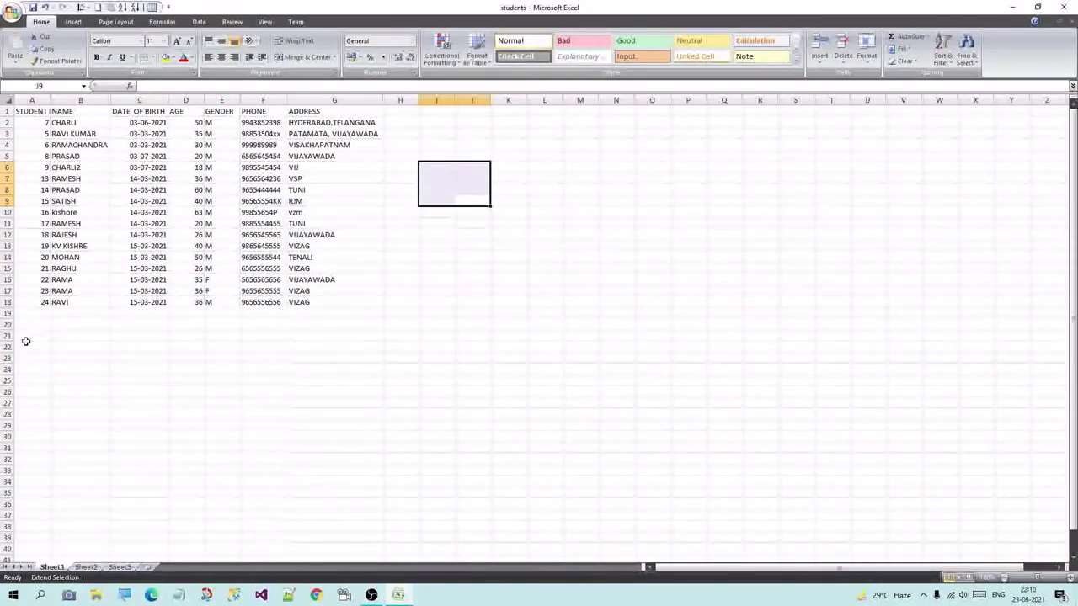
drag(40, 306, 77, 307)
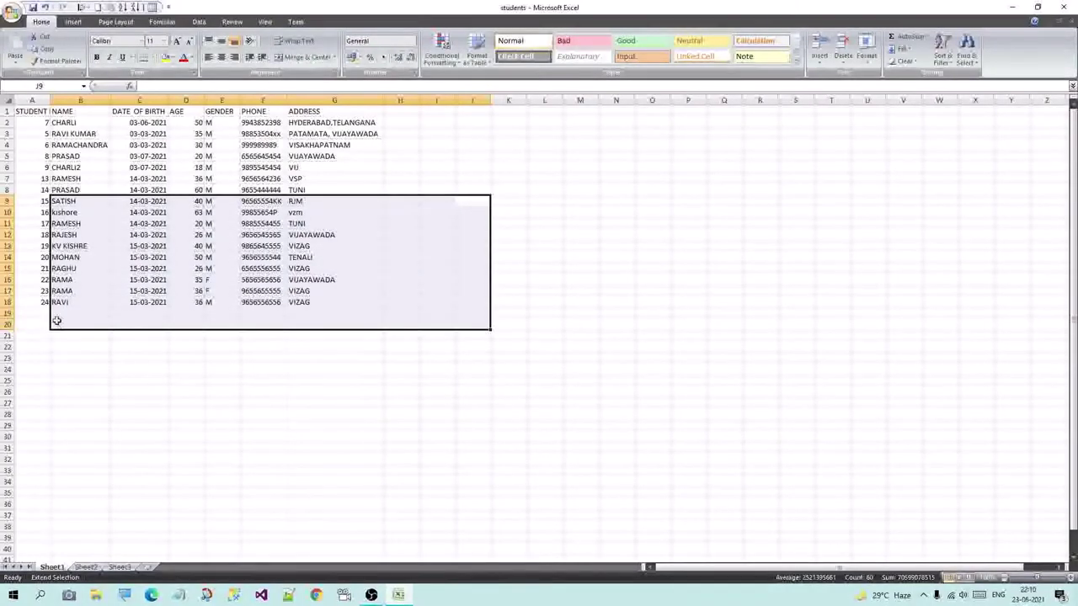
drag(77, 307, 99, 315)
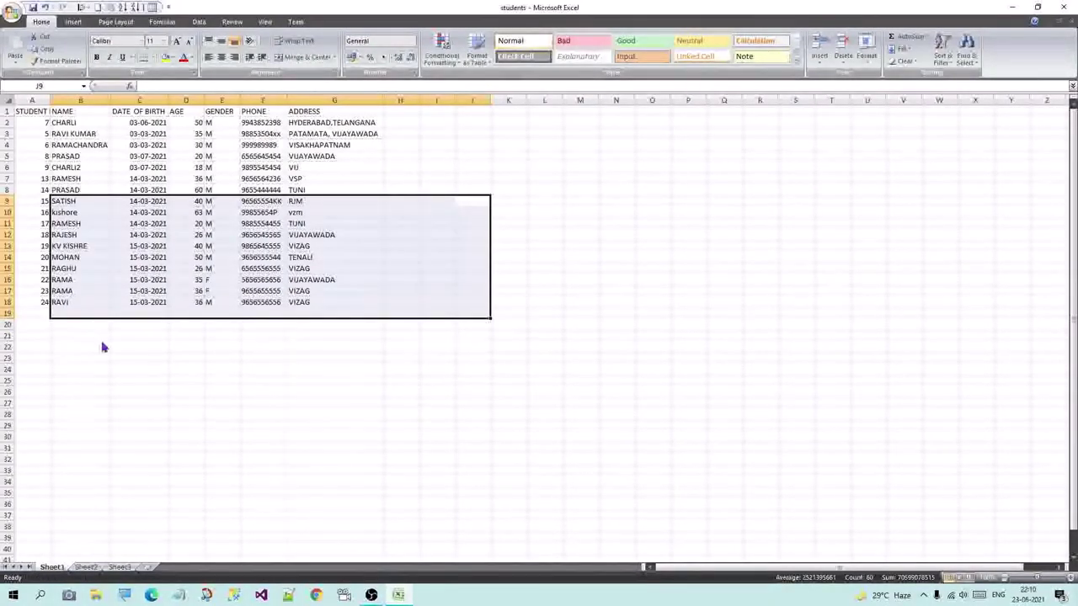
click(139, 380)
click(53, 315)
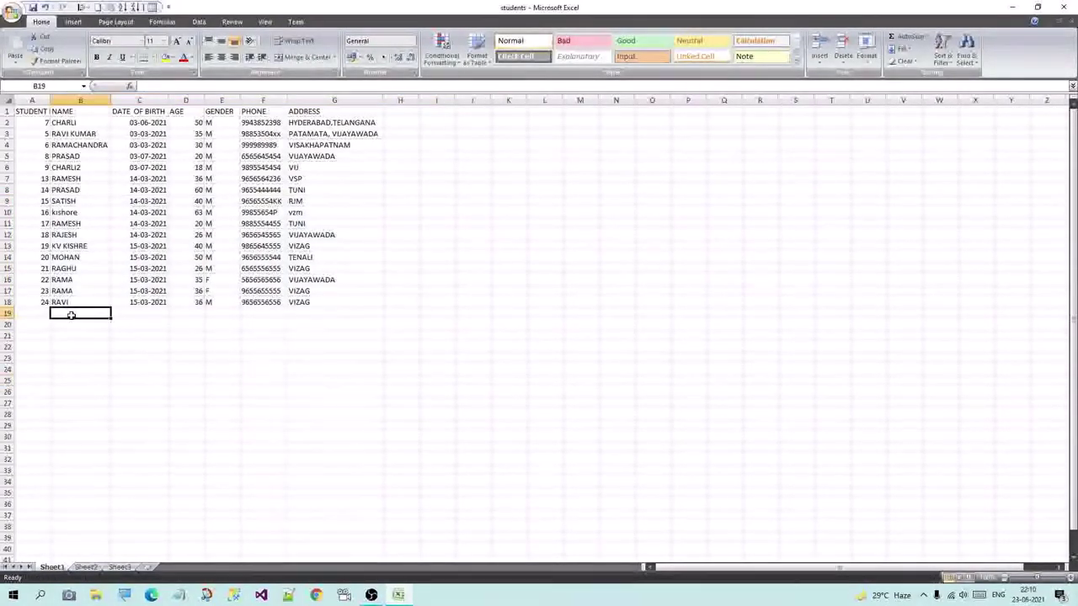
- Fill row 19 with a copy of row 18's record for student 24 RAVI
click(132, 312)
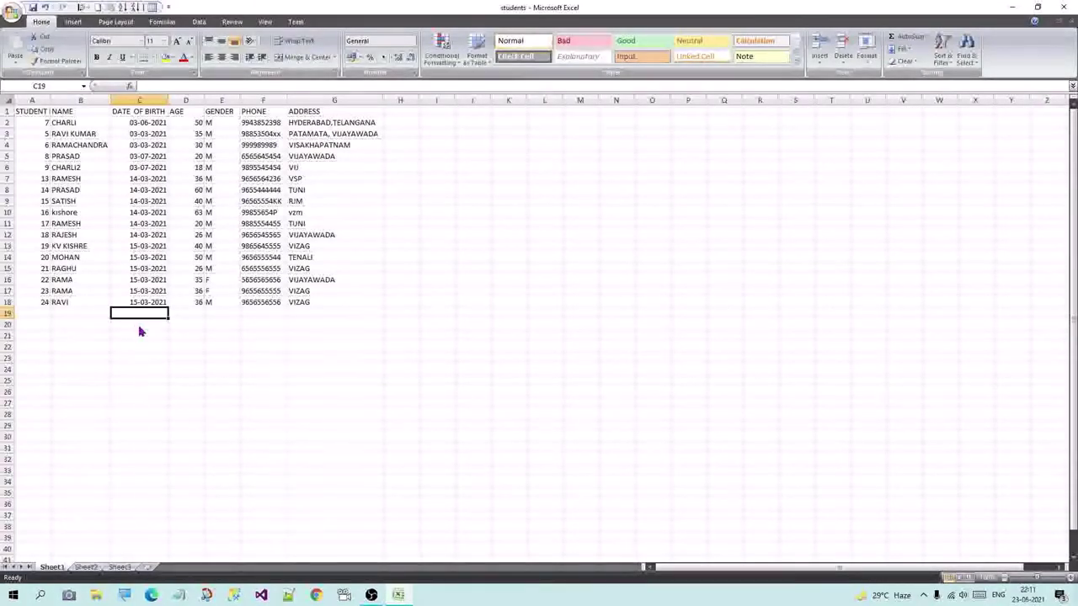
key(ctrl+d)
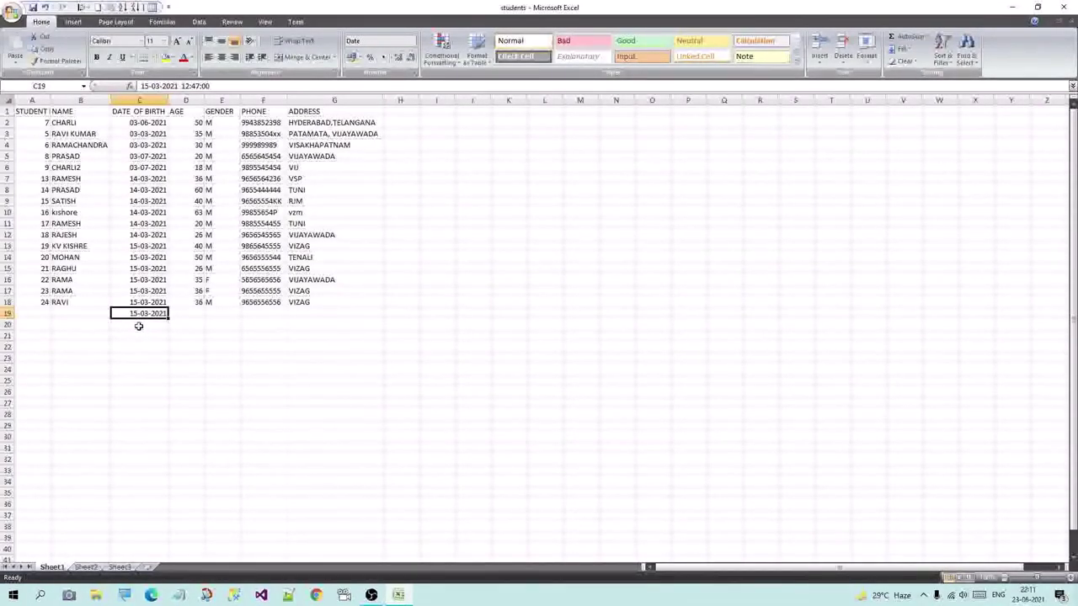
click(118, 345)
mouse_move(31, 313)
mouse_down()
mouse_move(267, 321)
mouse_move(328, 312)
mouse_up()
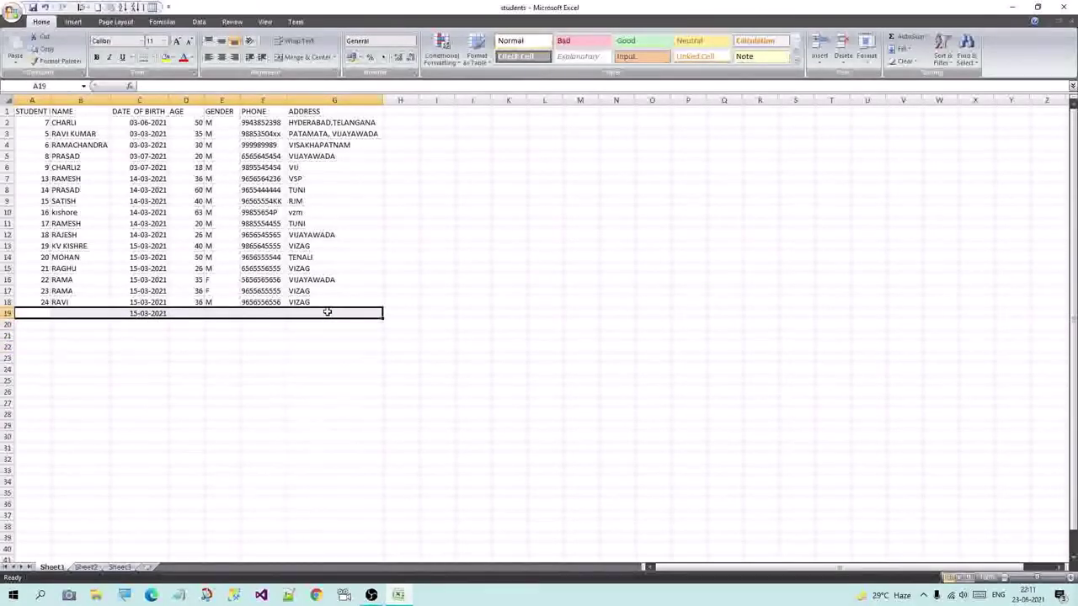
key(ctrl+d)
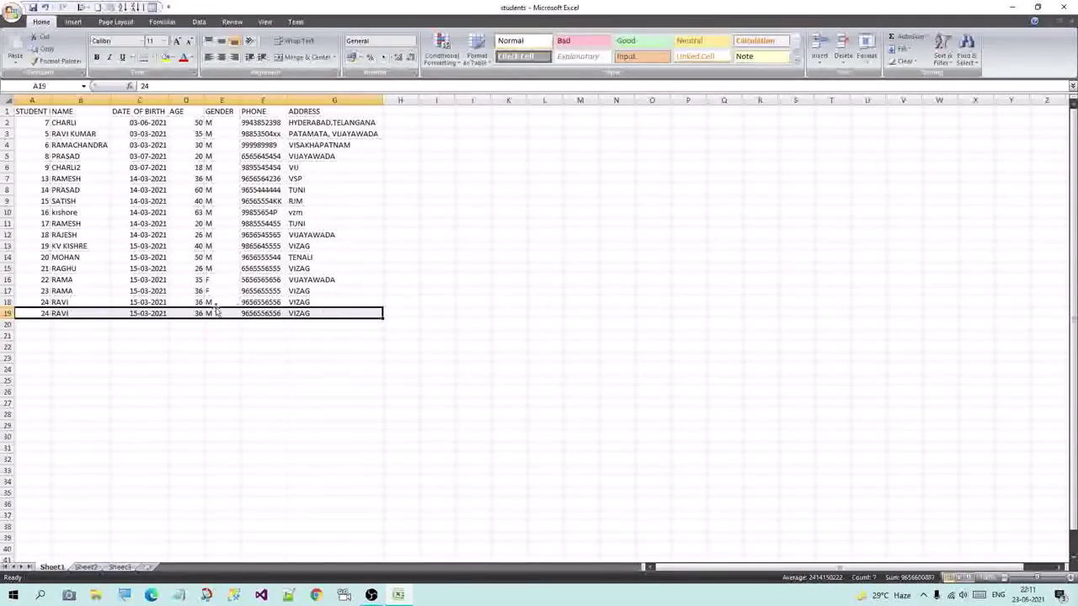
click(55, 335)
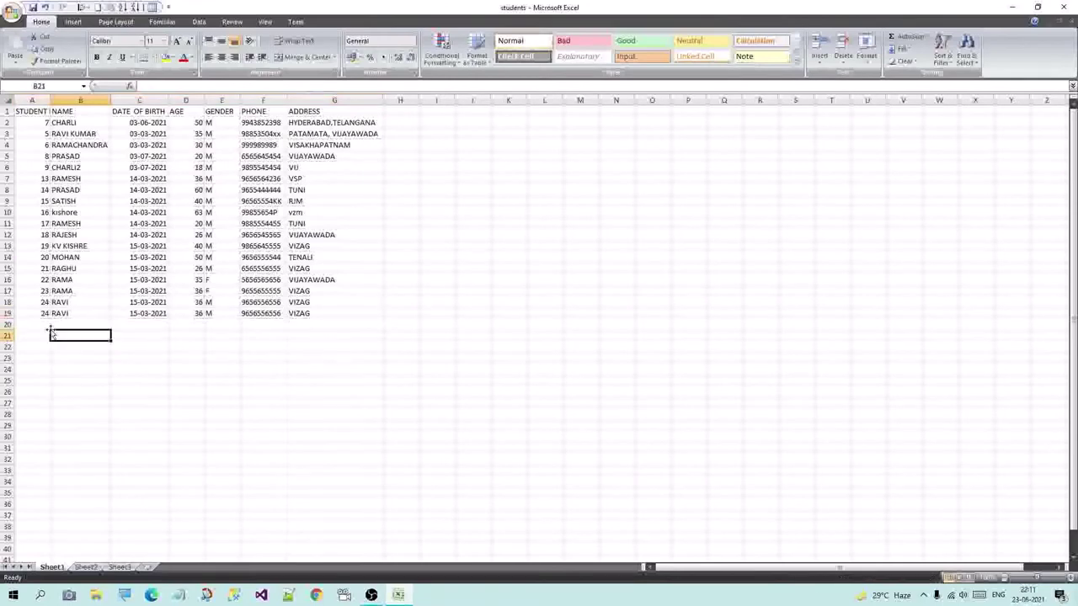
mouse_move(39, 313)
mouse_down()
mouse_move(313, 352)
mouse_move(320, 525)
mouse_up()
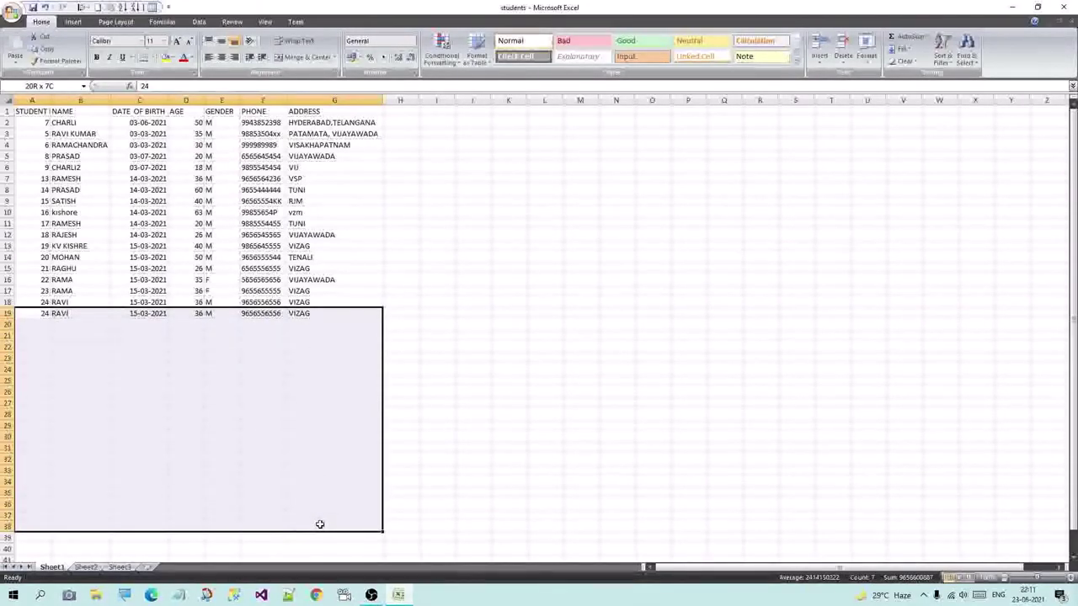
click(400, 402)
drag(267, 314, 244, 541)
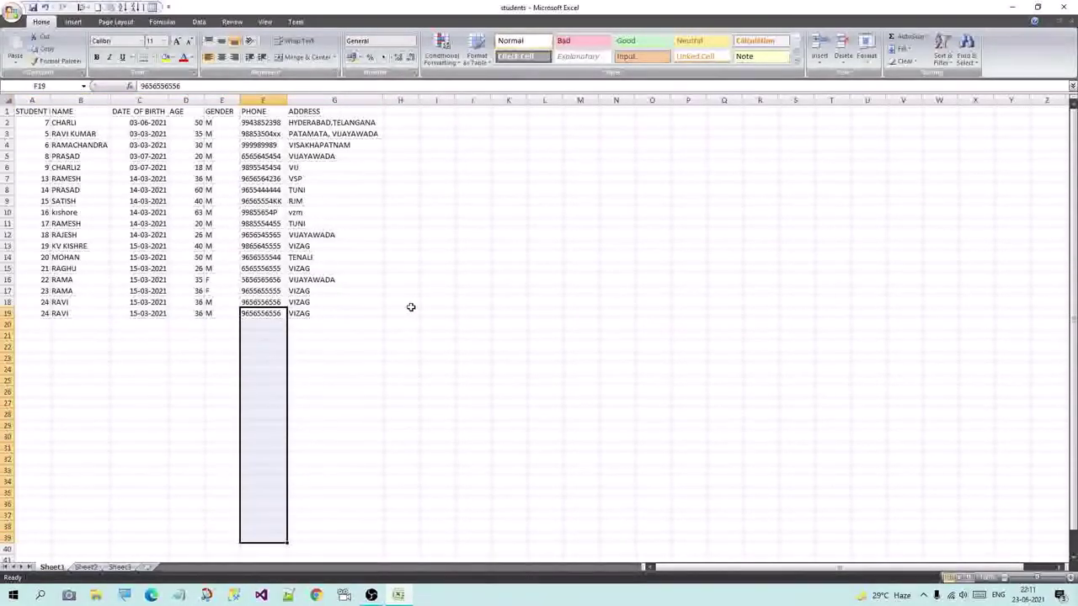
key(ctrl+d)
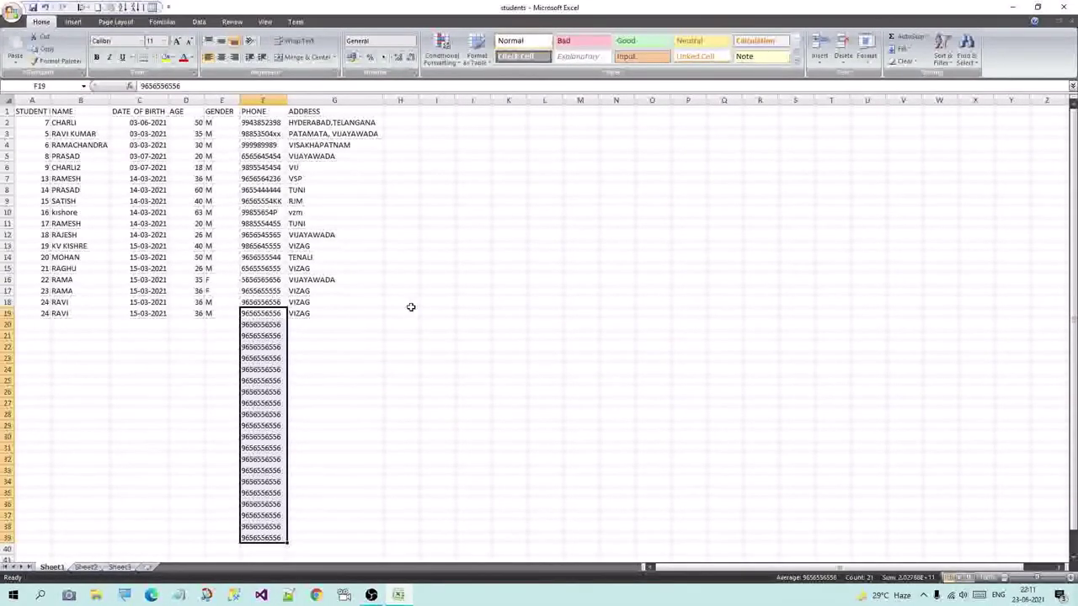
- Copy the phone numbers across into cells G20 to G39
click(287, 345)
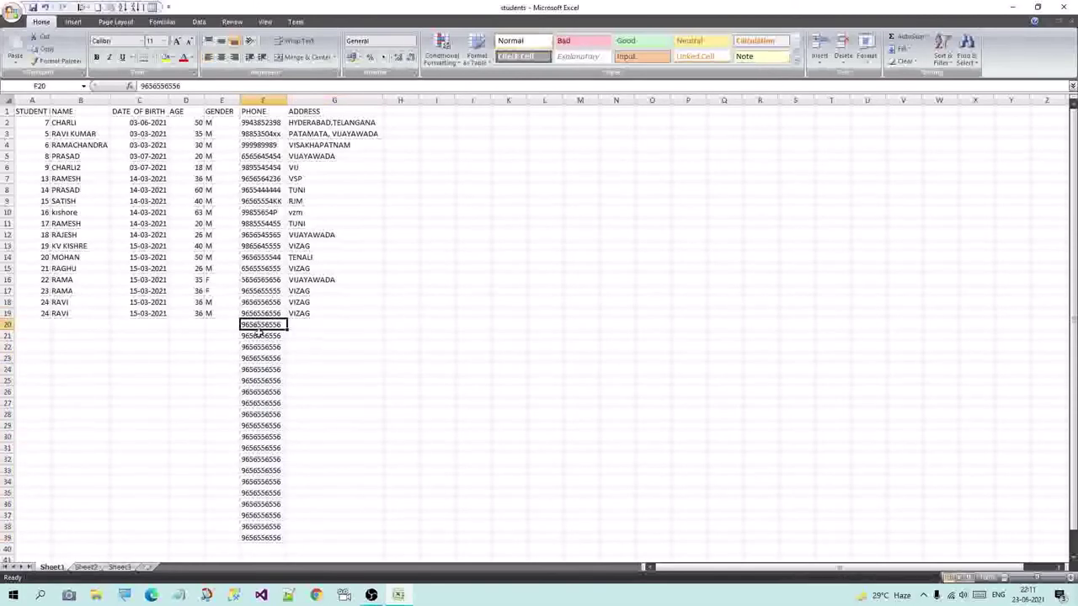
drag(261, 324, 261, 526)
key(ctrl+c)
drag(320, 327, 330, 539)
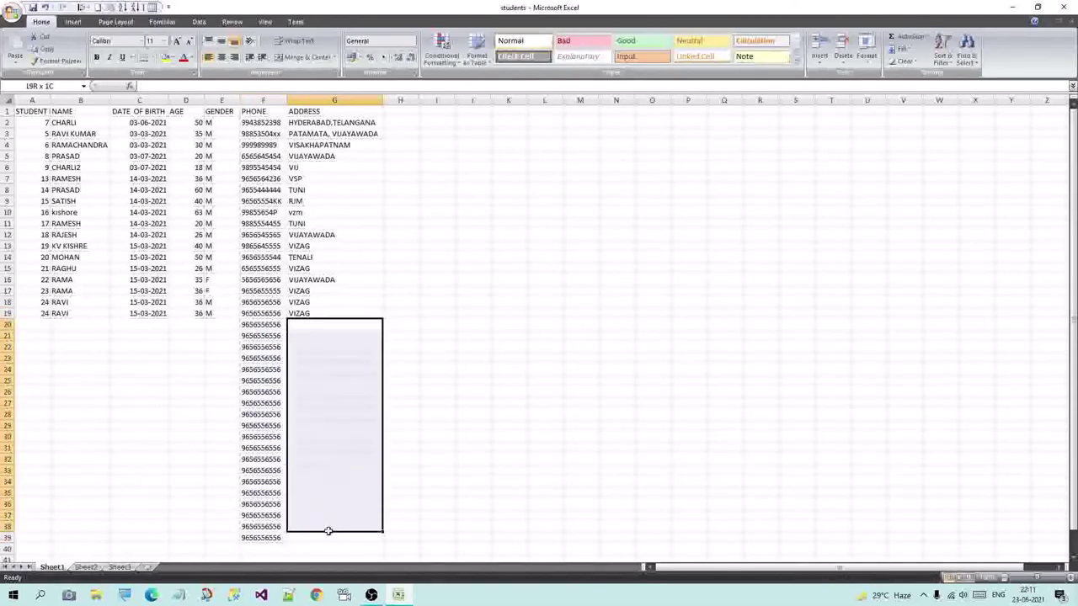
key(ctrl+v)
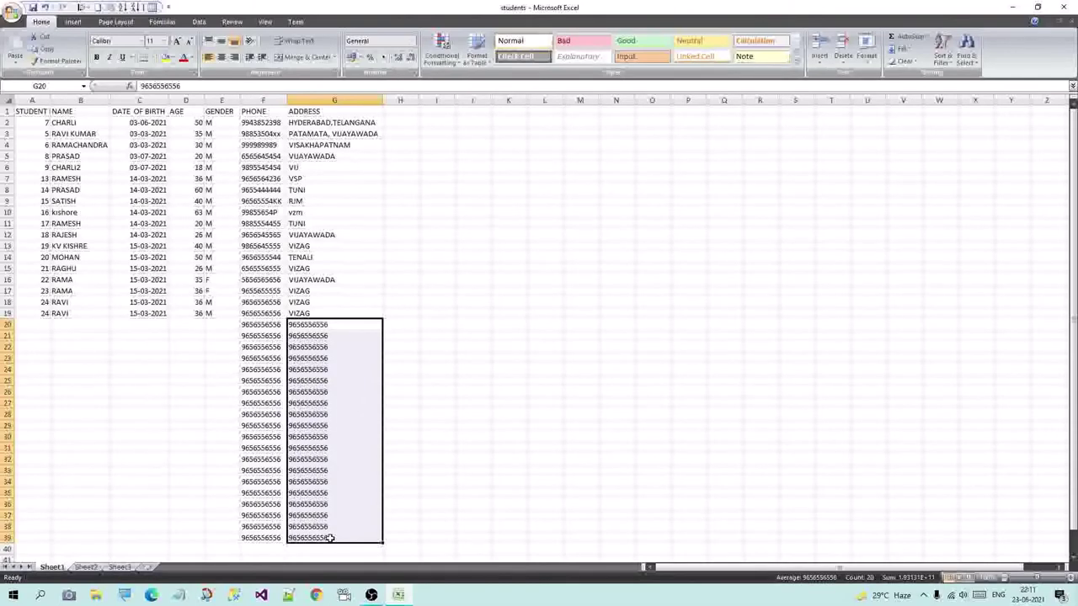
drag(400, 111, 407, 178)
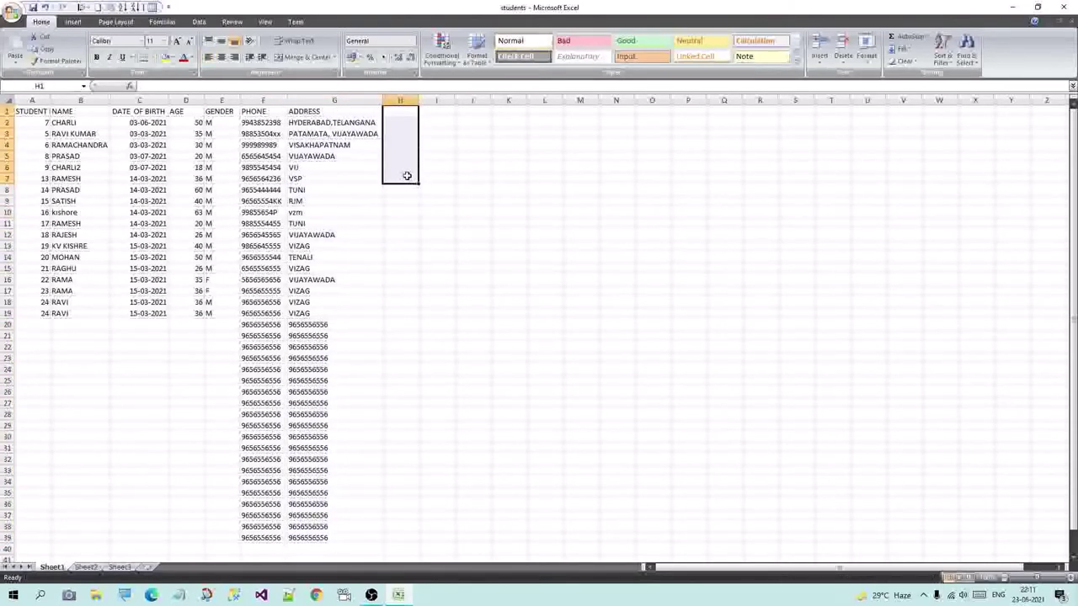
- Copy the ADDRESS heading, first six addresses and TUNI (H11) into column H, and widen it
key(ctrl+r)
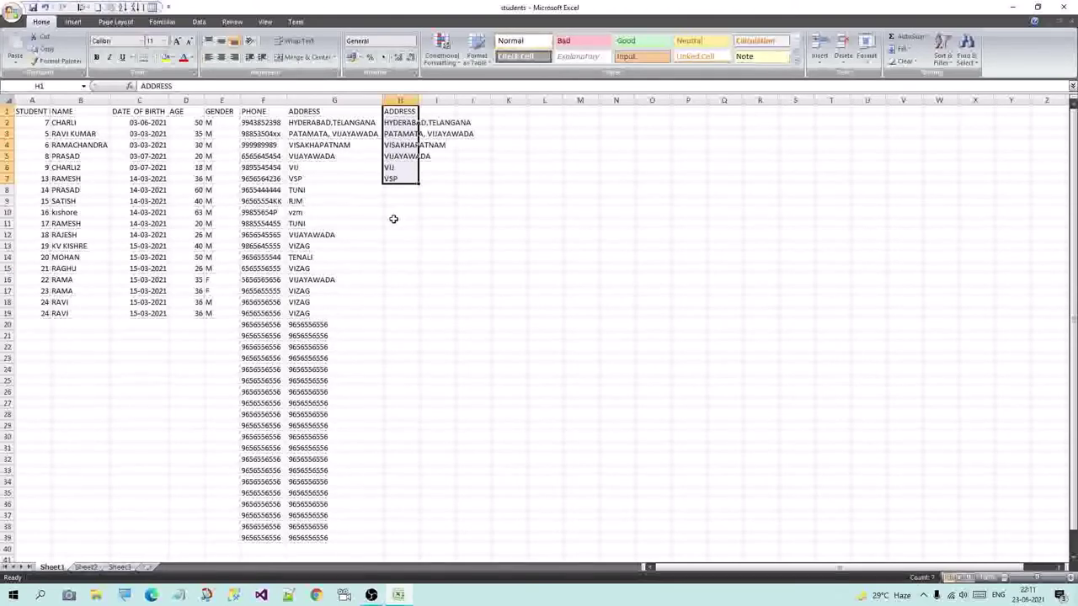
click(395, 221)
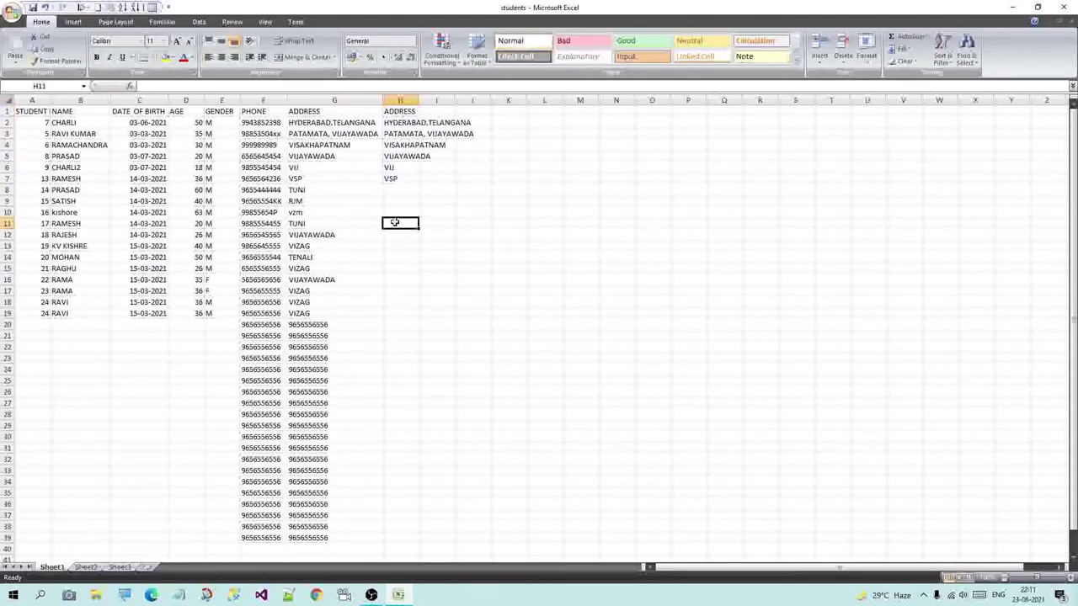
key(ctrl+r)
drag(418, 101, 473, 107)
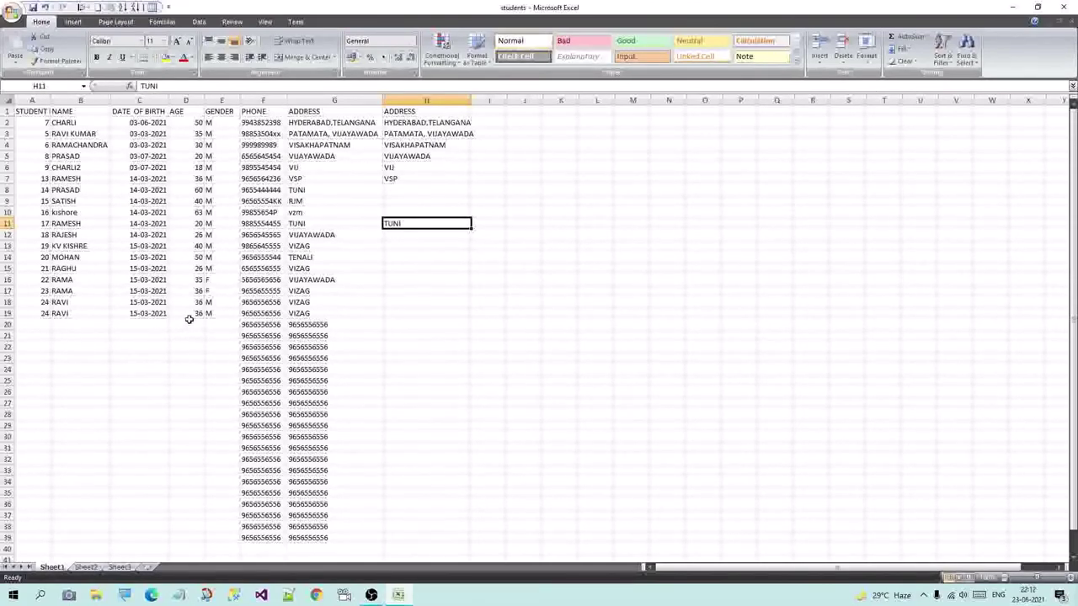
click(222, 102)
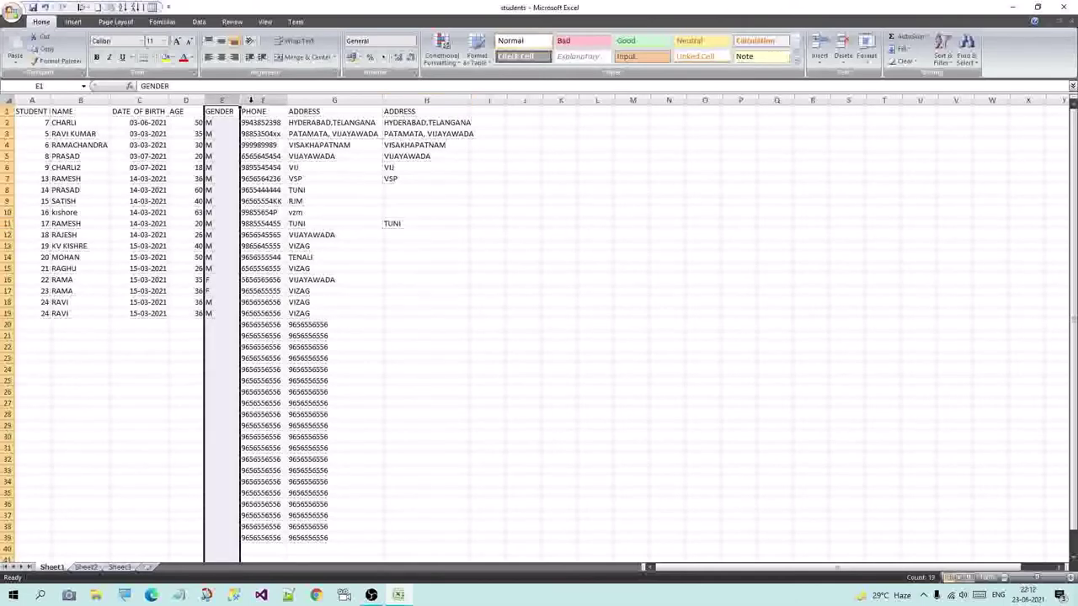
click(250, 100)
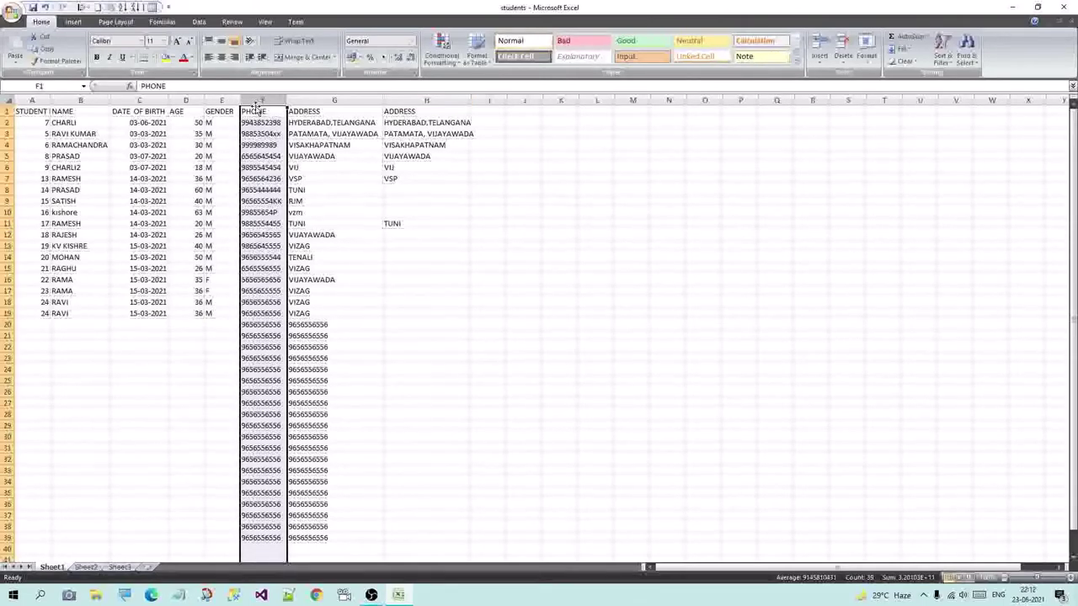
right_click(257, 102)
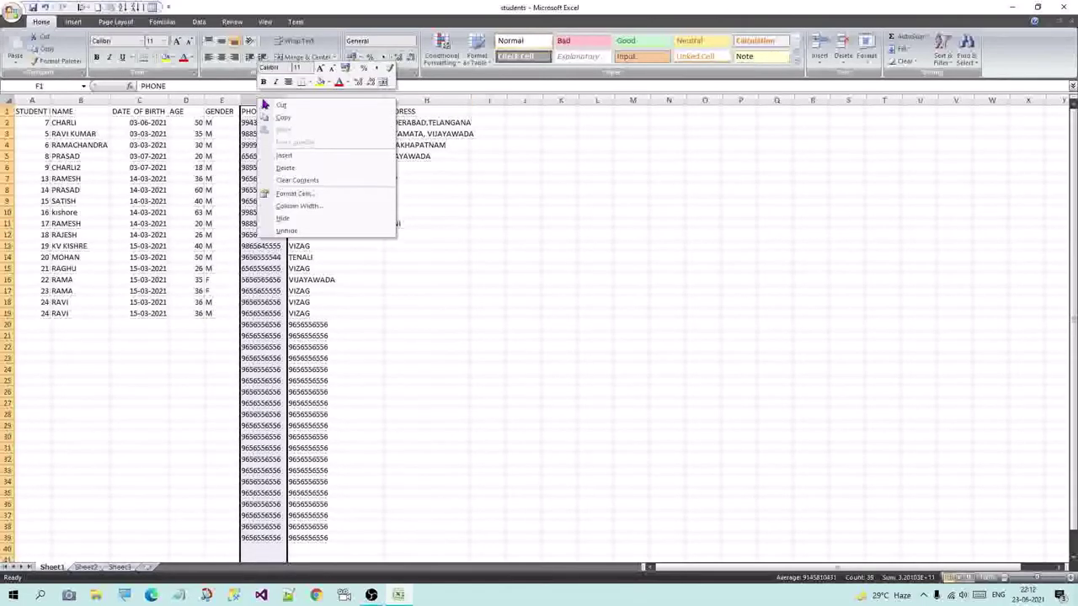
click(301, 158)
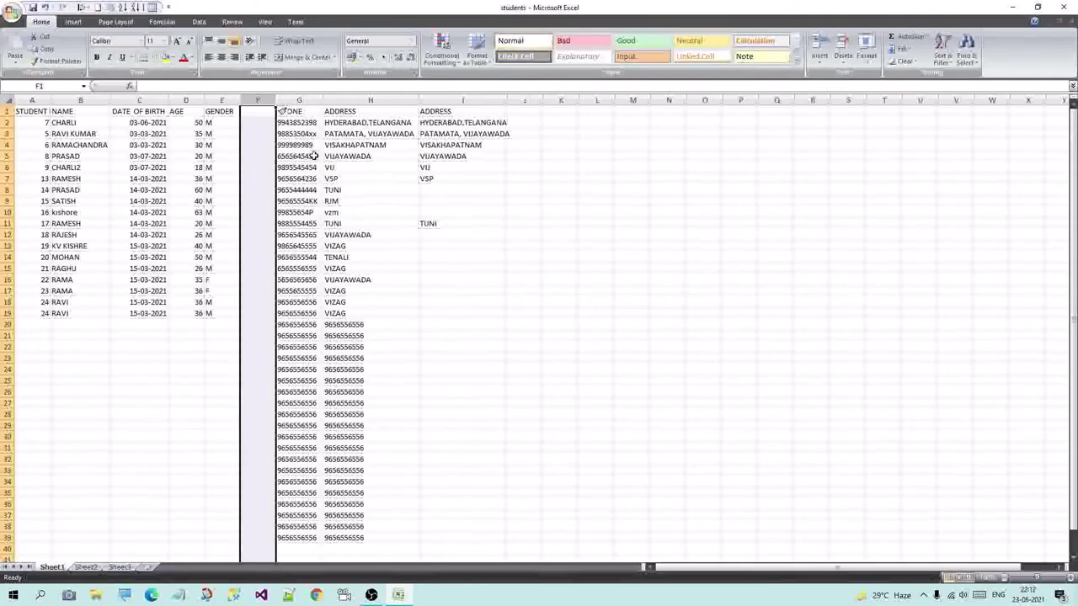
key(ctrl+z)
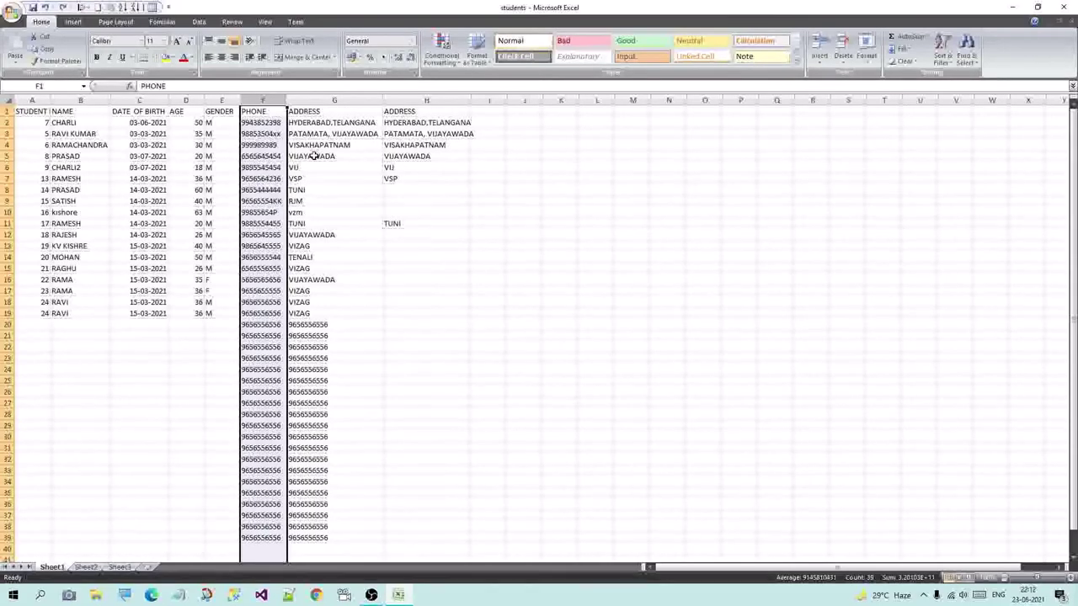
key(ctrl+y)
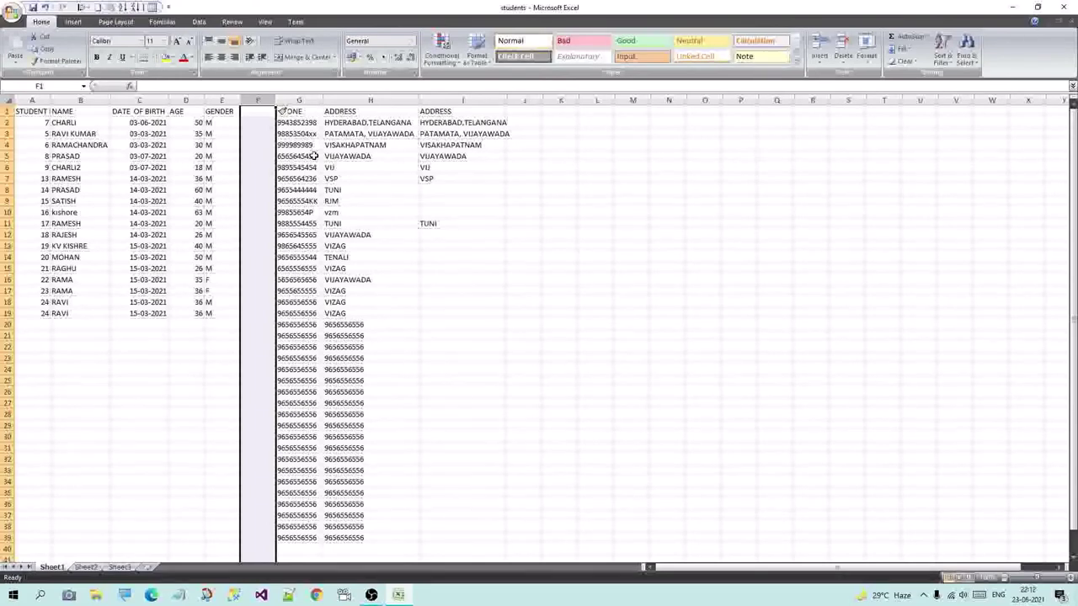
key(ctrl+minus)
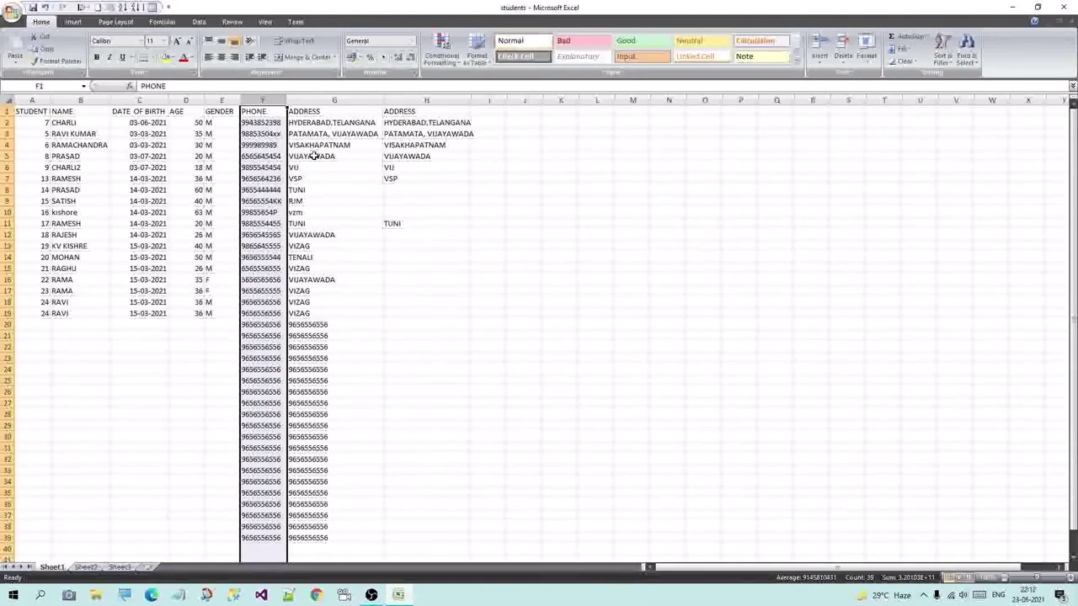
click(375, 190)
click(322, 100)
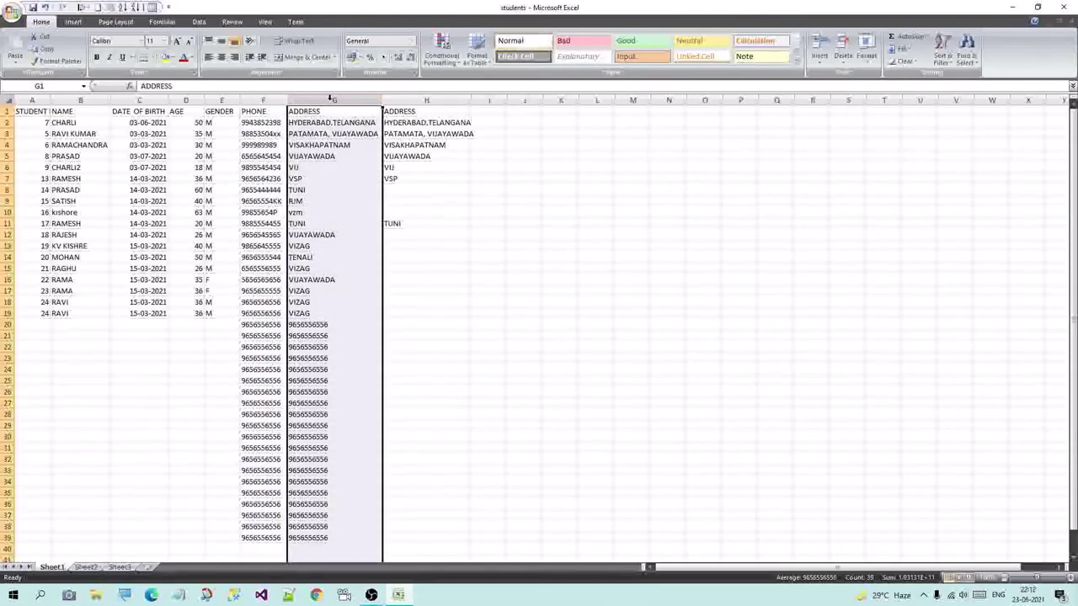
key(ctrl+plus)
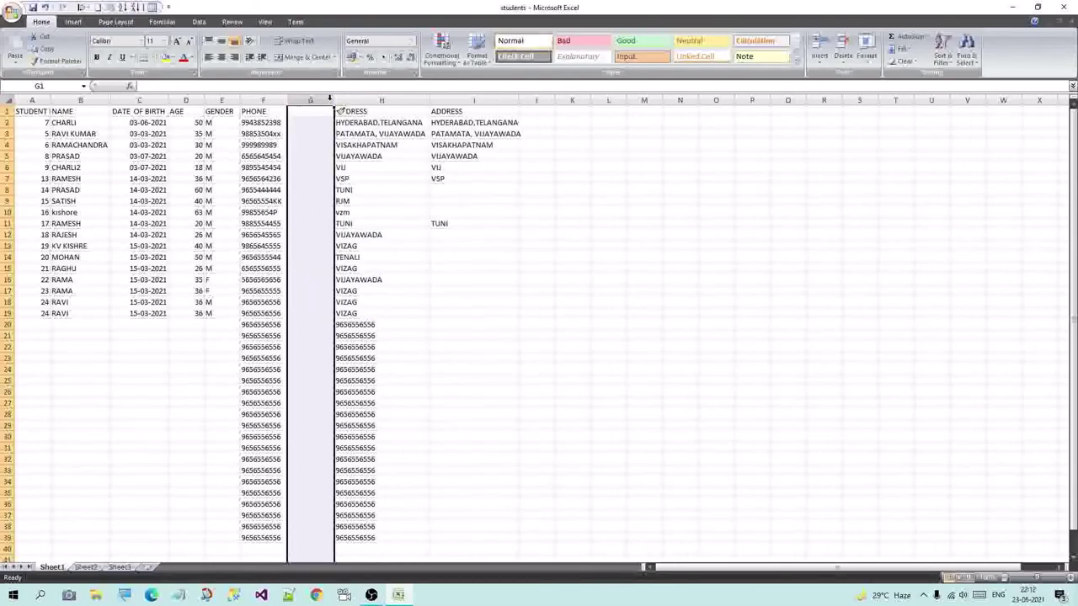
key(ctrl+minus)
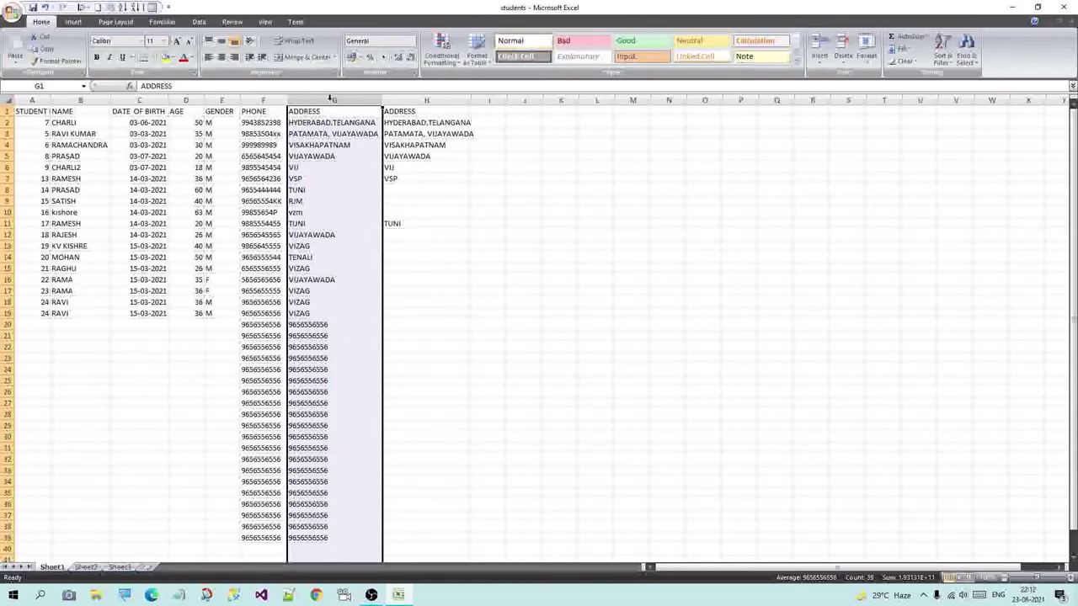
click(451, 98)
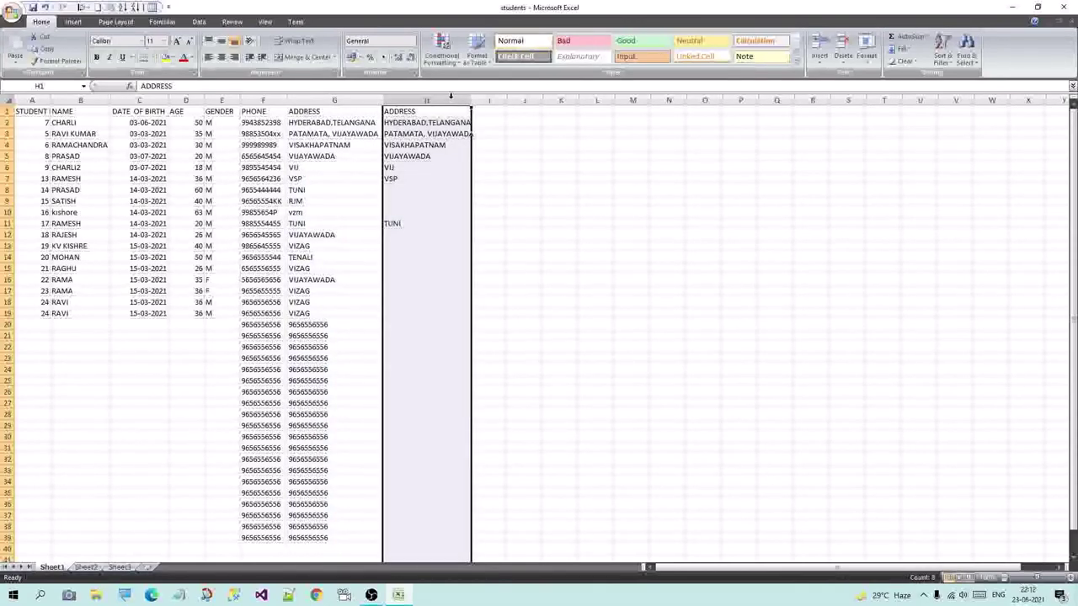
click(6, 223)
key(ctrl+shift+plus)
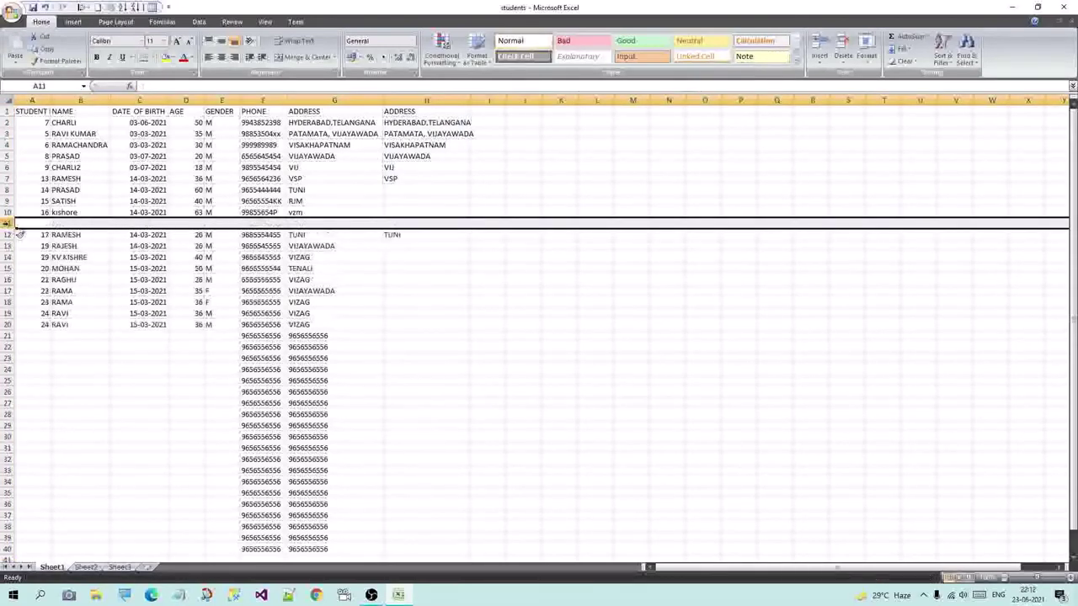
key(ctrl+minus)
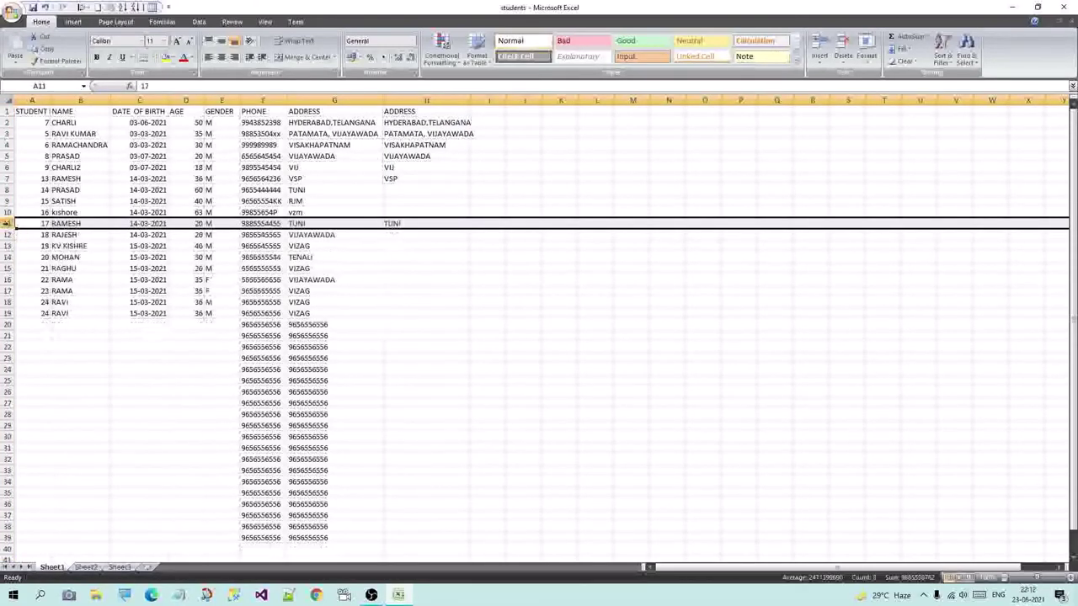
key(ctrl+minus)
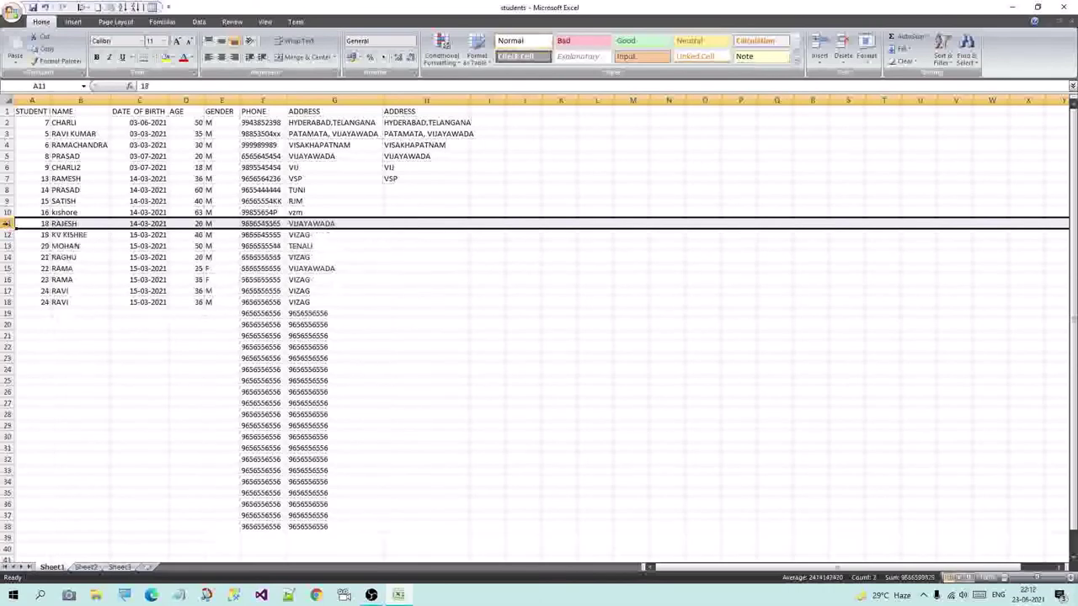
key(ctrl+minus)
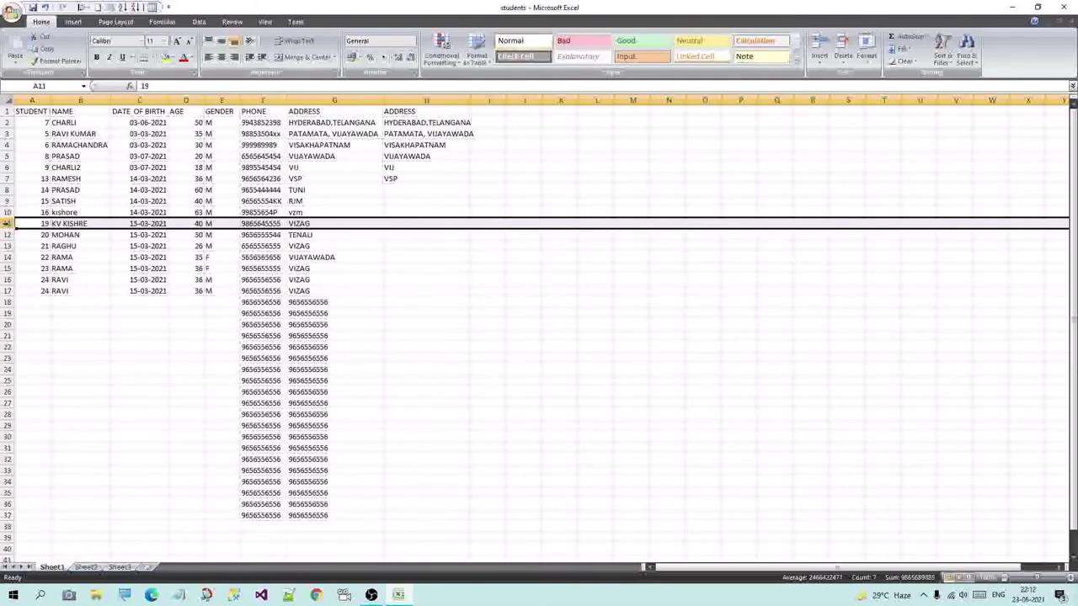
key(ctrl+z)
key(ctrl+z)
key(ctrl+z)
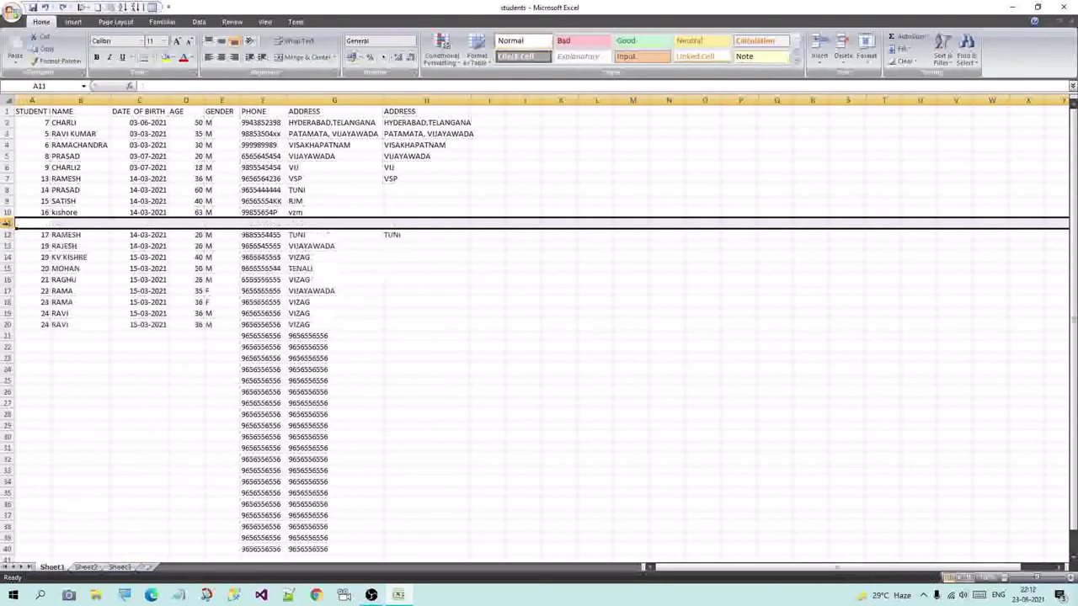
key(ctrl+minus)
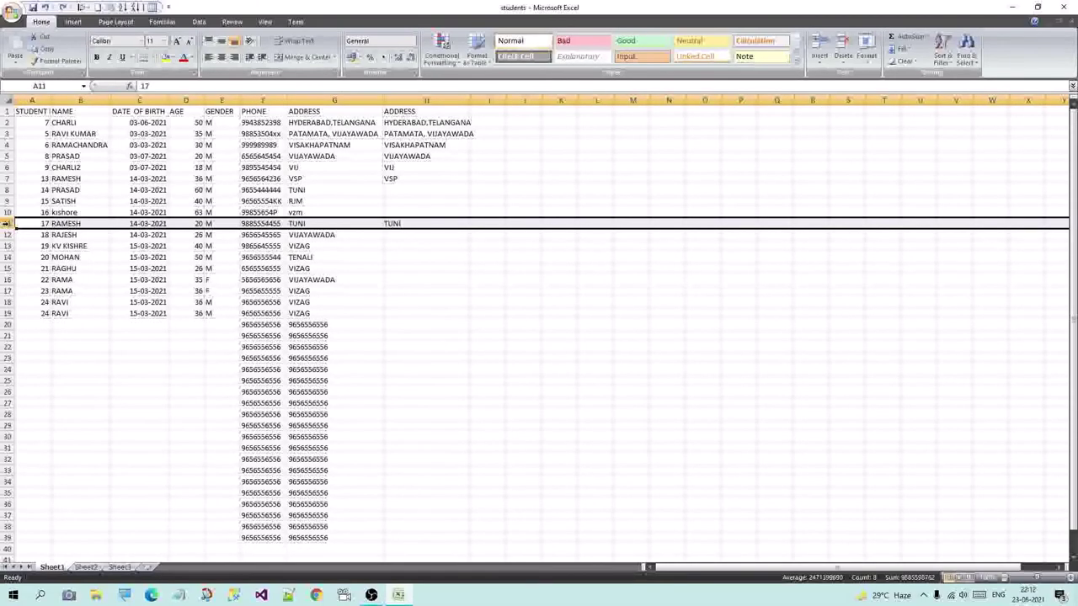
click(418, 271)
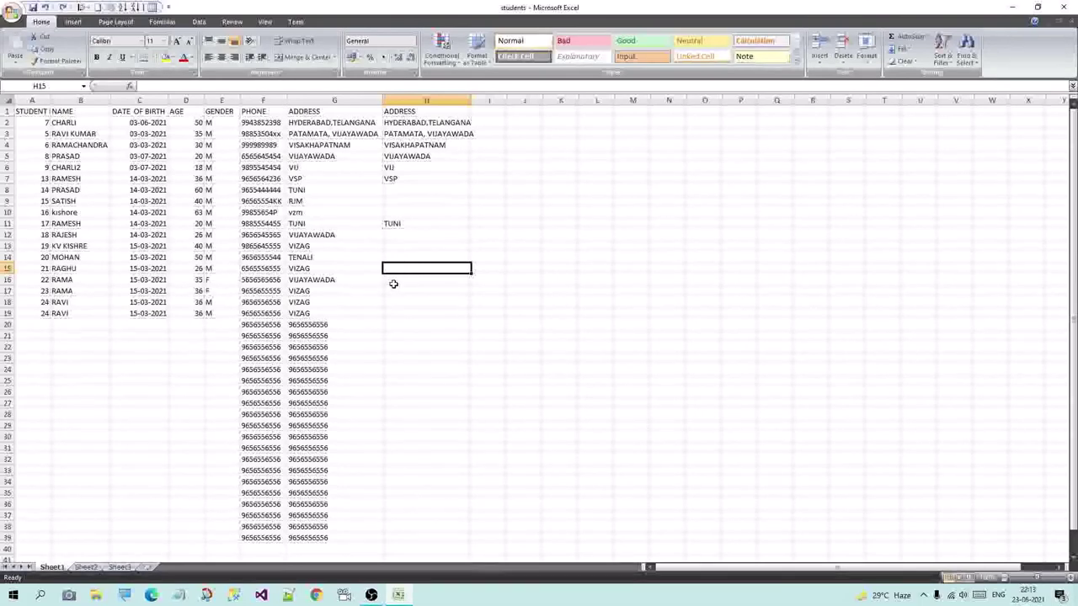
- AutoSum the ages D2:D19 into D20, giving a total of 657
click(376, 280)
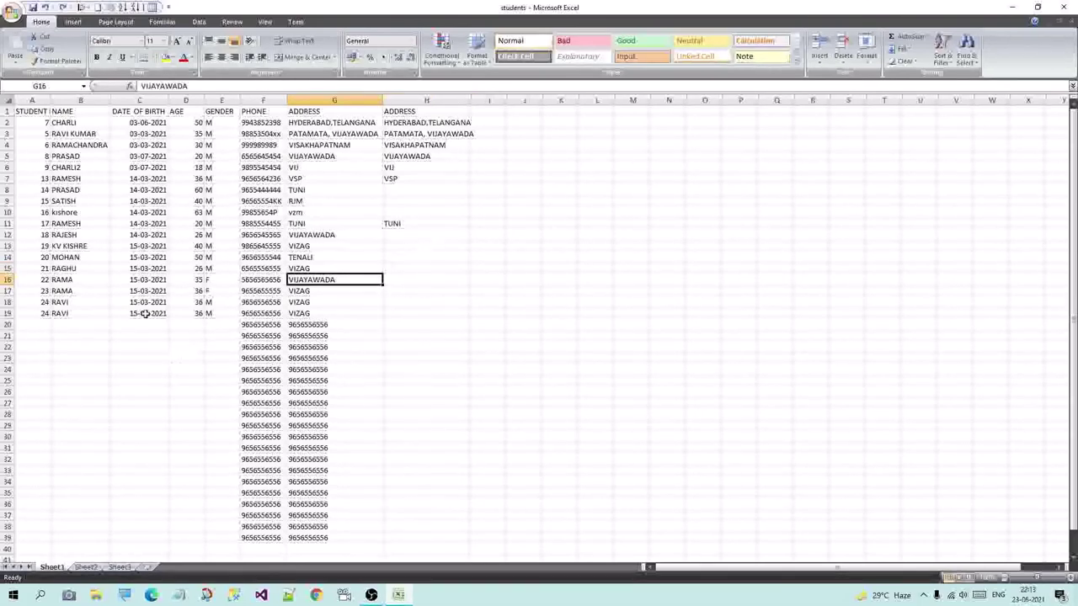
drag(186, 122, 186, 314)
click(191, 328)
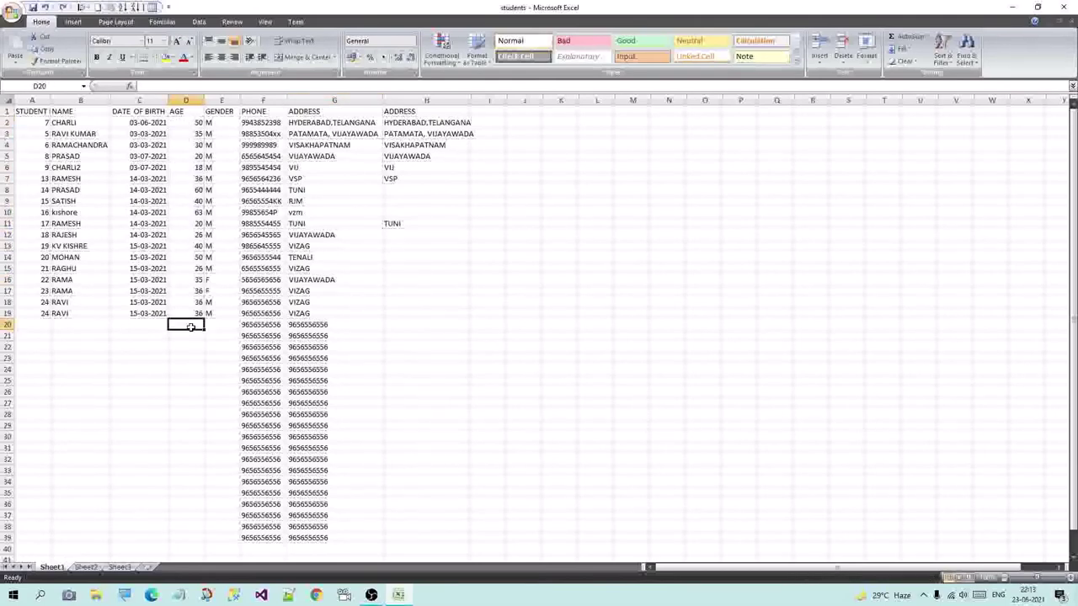
key(alt+equal)
key(Return)
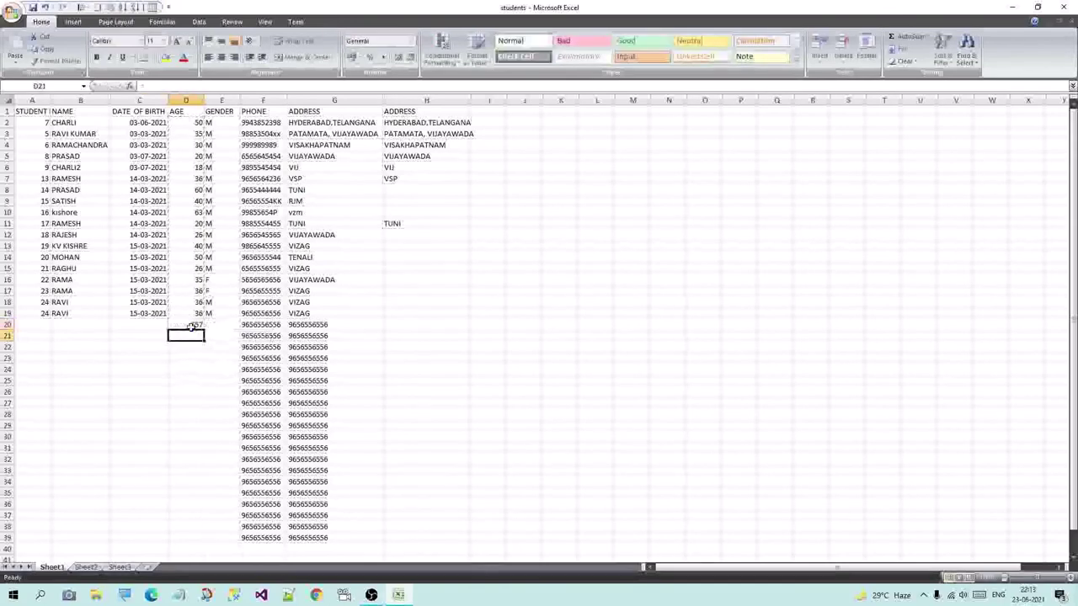
click(355, 324)
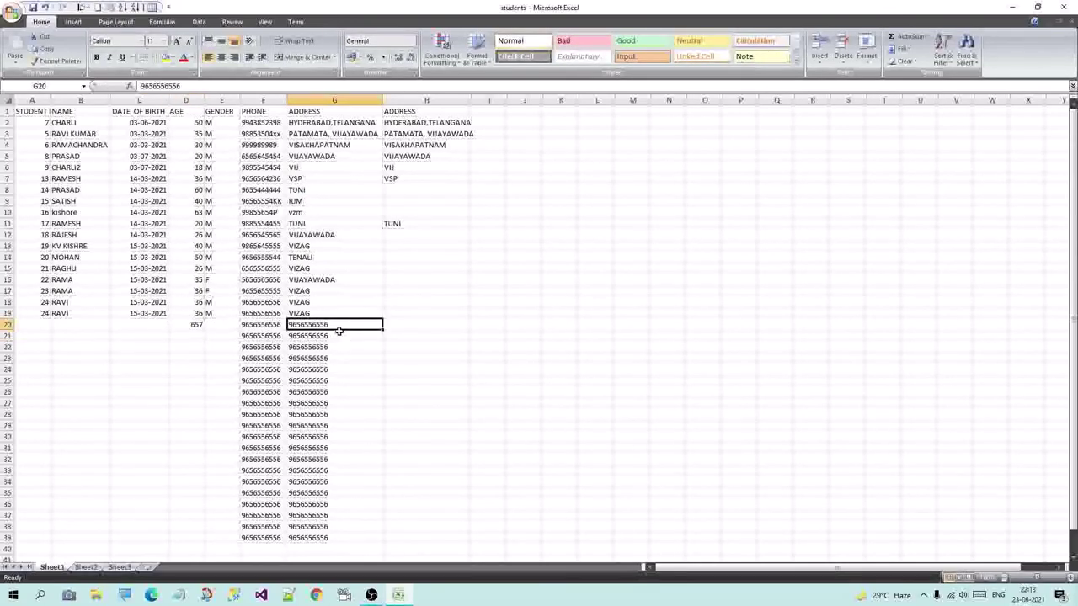